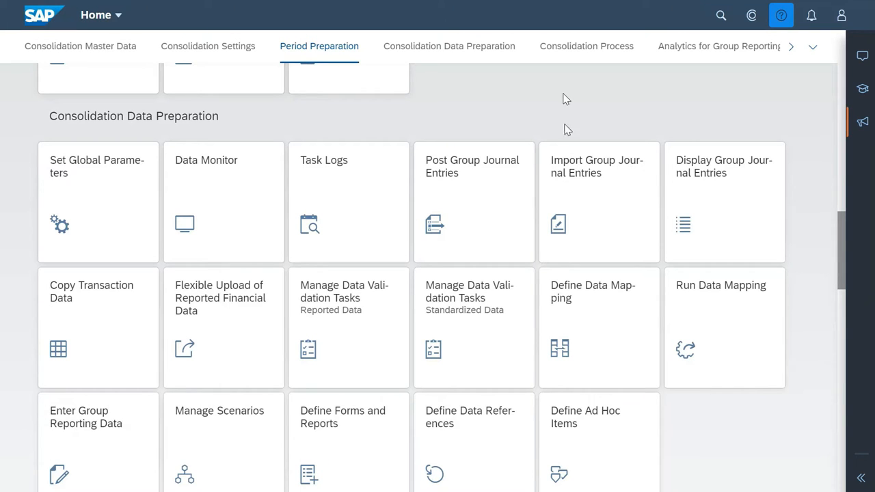
Download the data mapping template for file sources from the Define Data Mapping app and open templateFile.xlsx in Excel
click(588, 296)
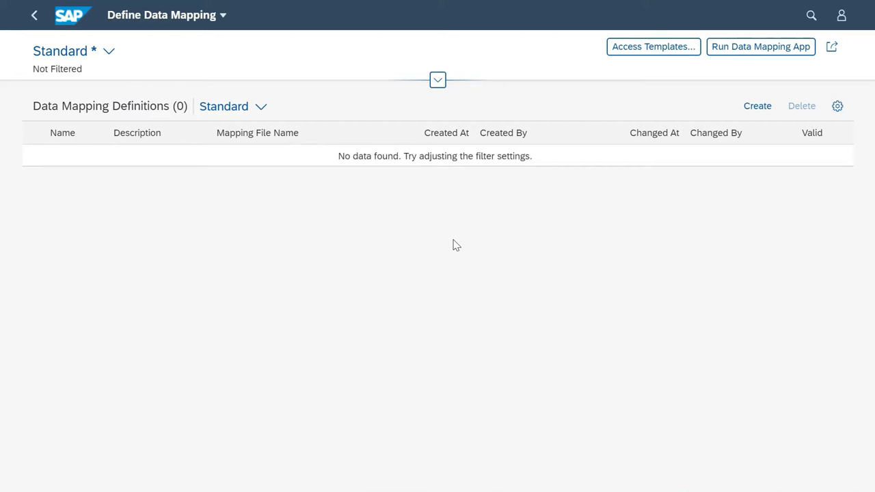
click(634, 52)
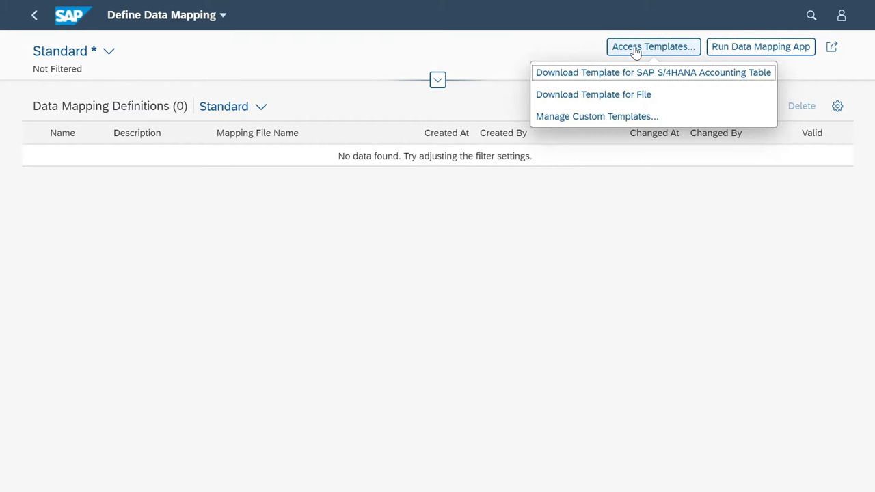
click(605, 102)
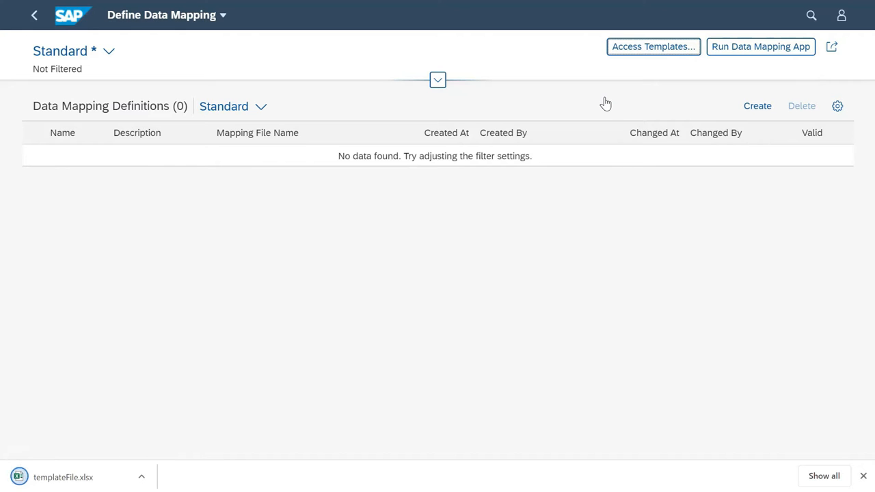
click(101, 476)
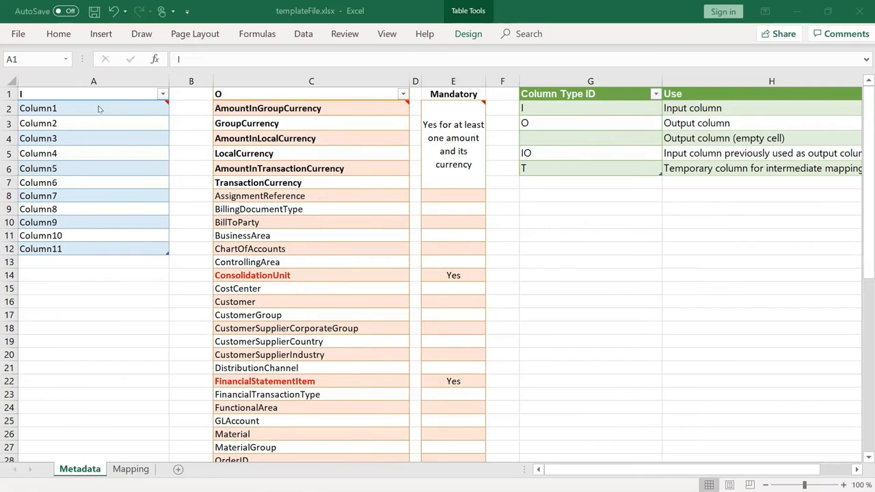
Replace the input column name Column1 in cell A2 of the Metadata sheet with CostCenter
click(98, 106)
double_click(98, 106)
key(BackSpace)
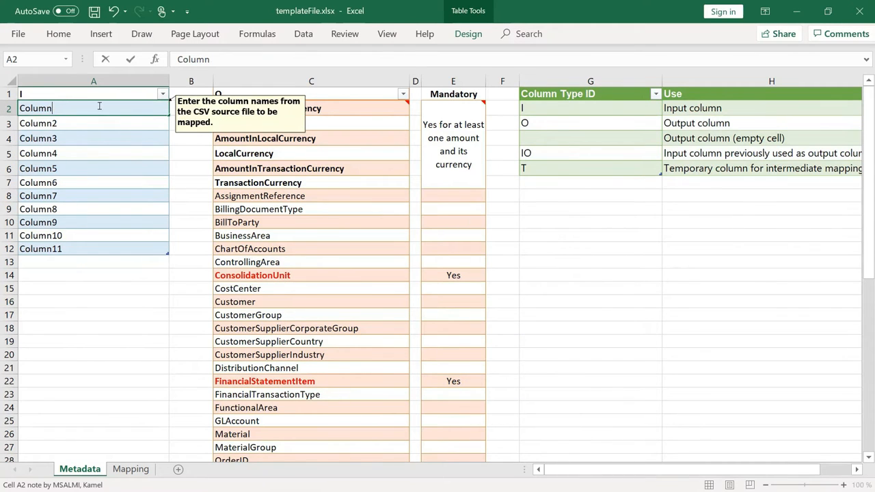
key(BackSpace)
key(BackSpace)
key(BackSpace)
key(BackSpace)
key(BackSpace)
key(BackSpace)
text(CostCenter)
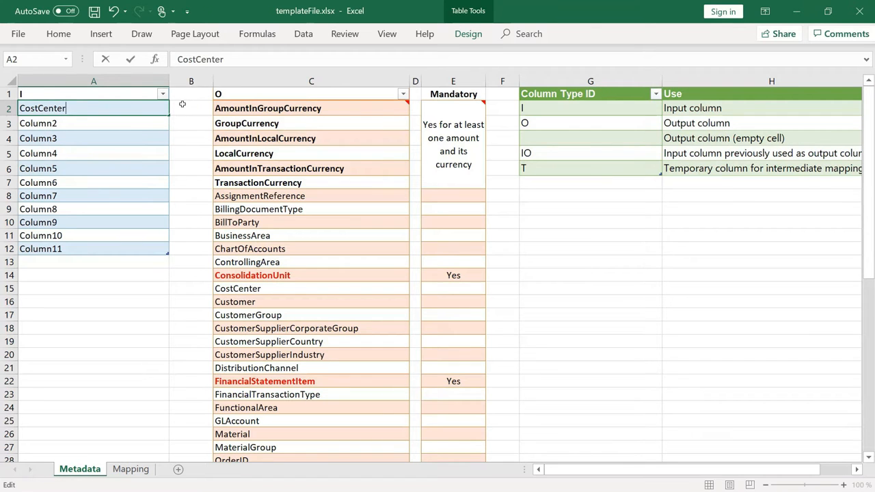
click(183, 104)
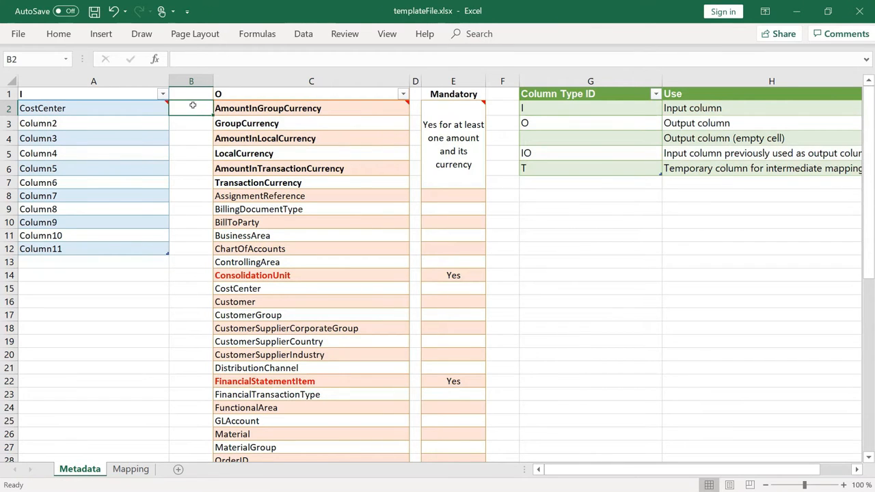
On the Mapping sheet, set the Level of input column B to CostCenter
click(134, 473)
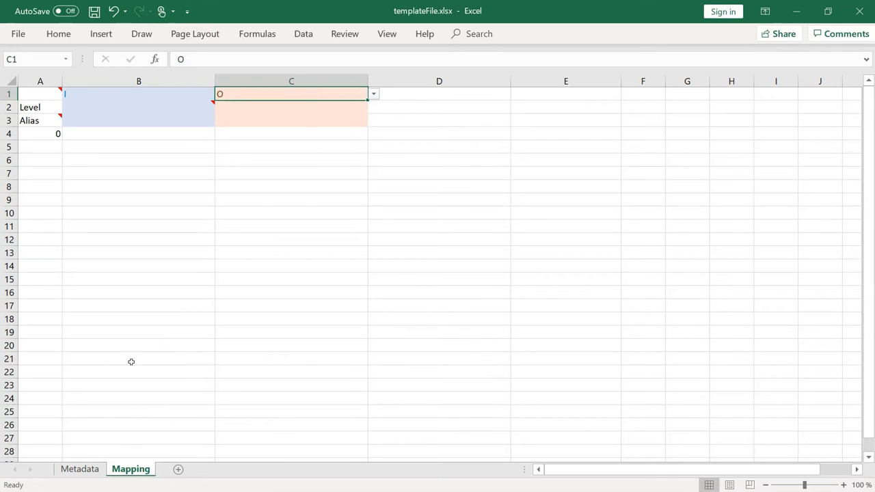
click(170, 105)
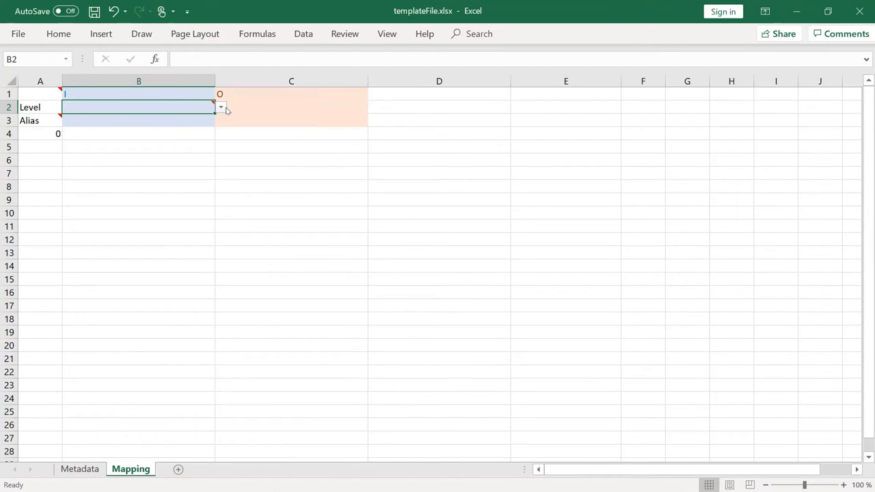
click(222, 107)
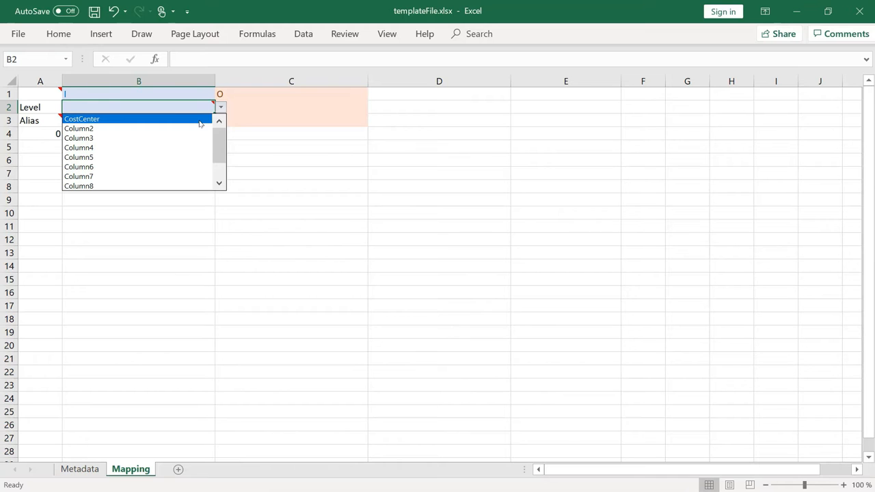
click(201, 124)
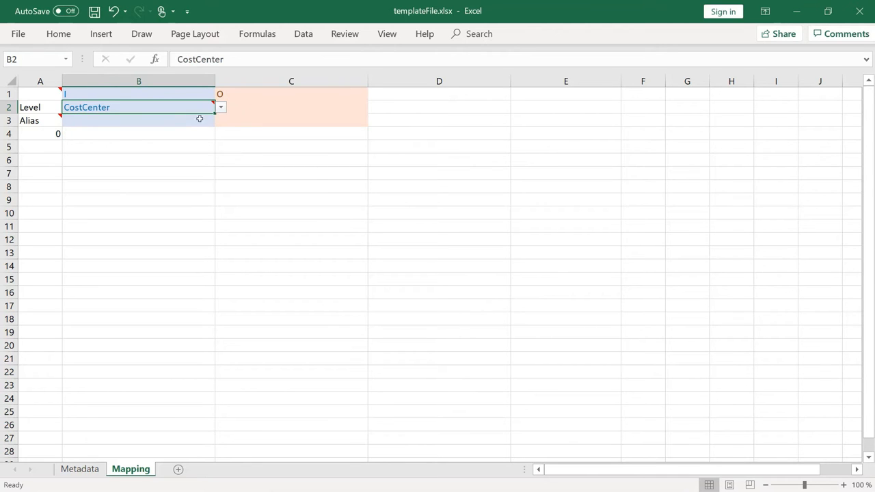
Set the Level of output column C on the Mapping sheet to CostCenter
click(247, 110)
click(373, 109)
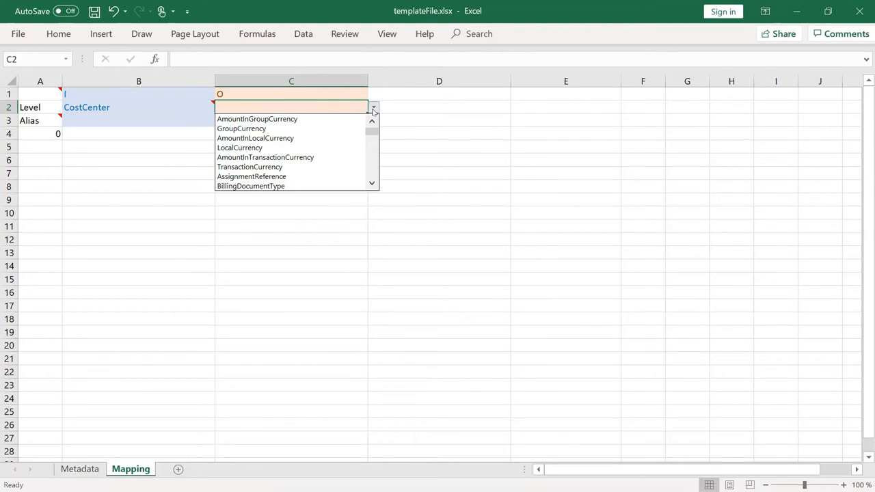
scroll(373, 133, down, 5)
click(344, 138)
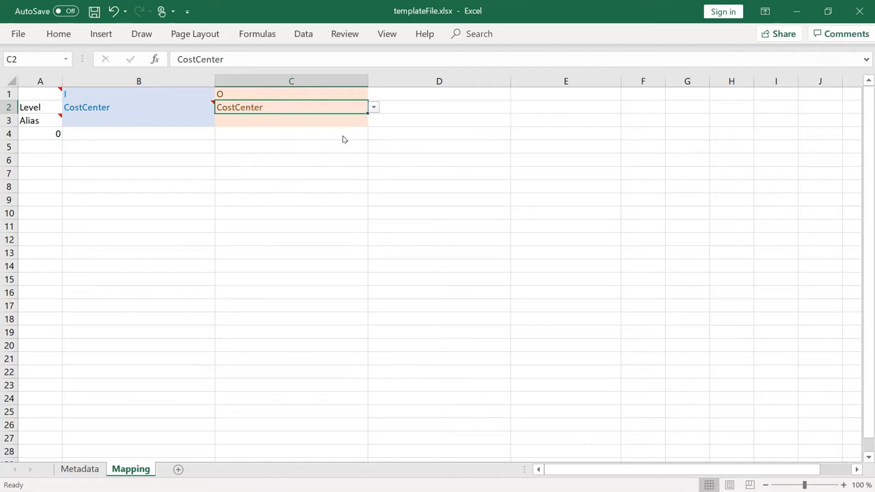
click(342, 135)
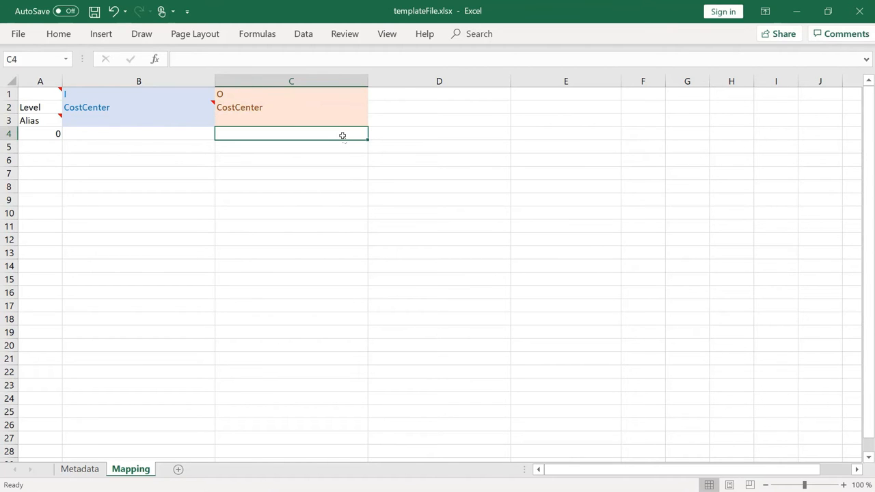
Add another output column to the Mapping sheet by entering O in cell D1
click(417, 97)
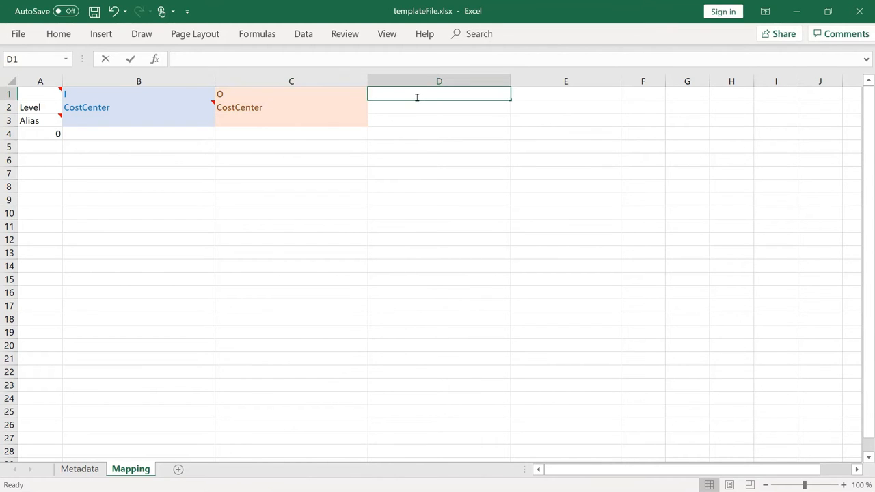
text(O)
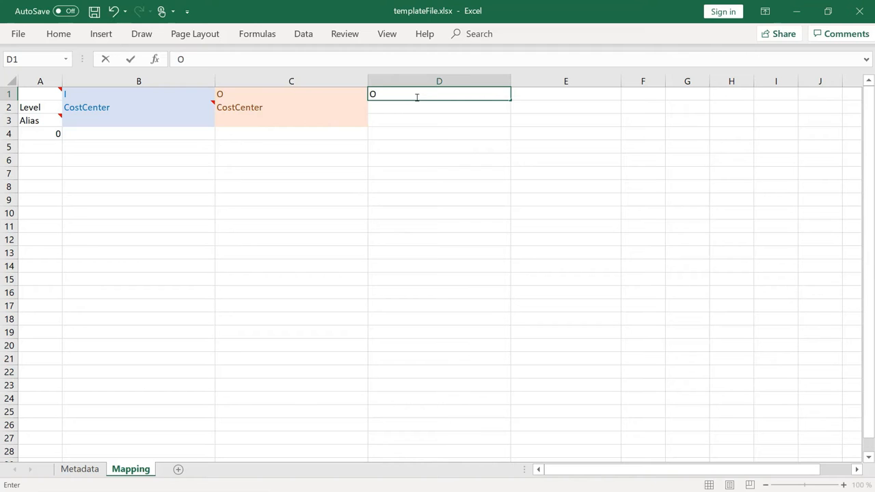
click(418, 105)
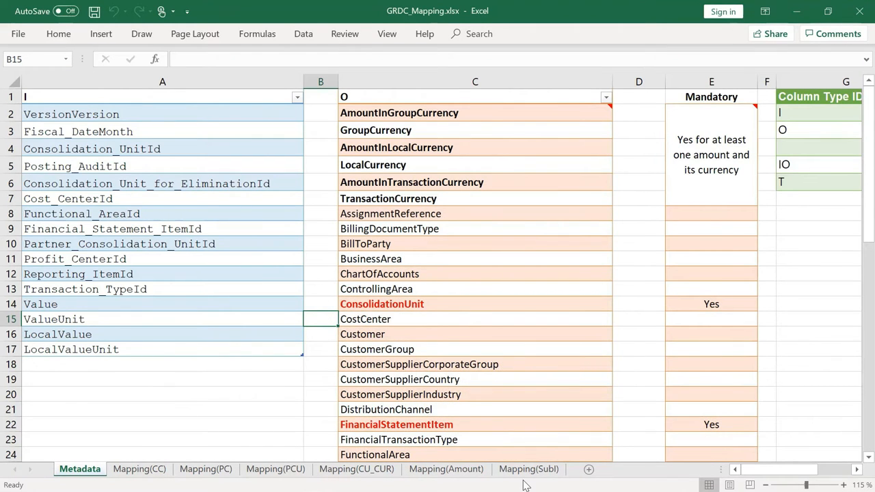
Examine the cost center filters and output rules on the Mapping(CC) sheet of GRDC_Mapping.xlsx
click(162, 470)
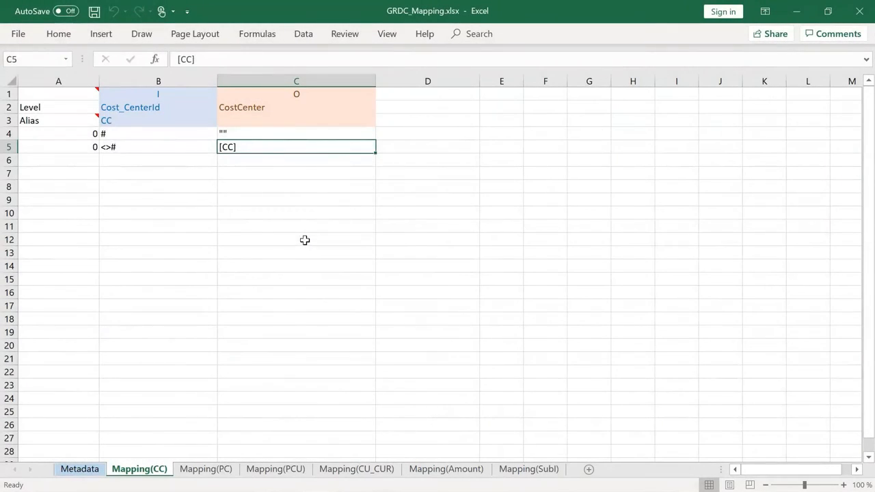
click(193, 134)
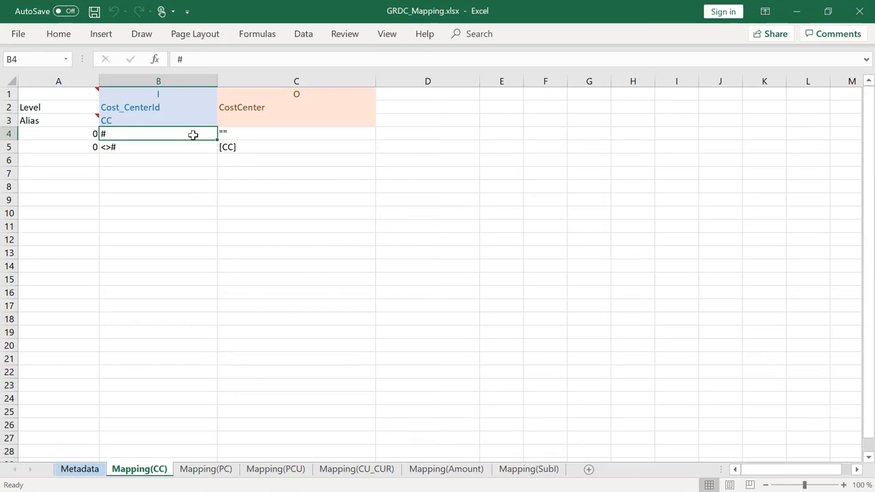
click(274, 137)
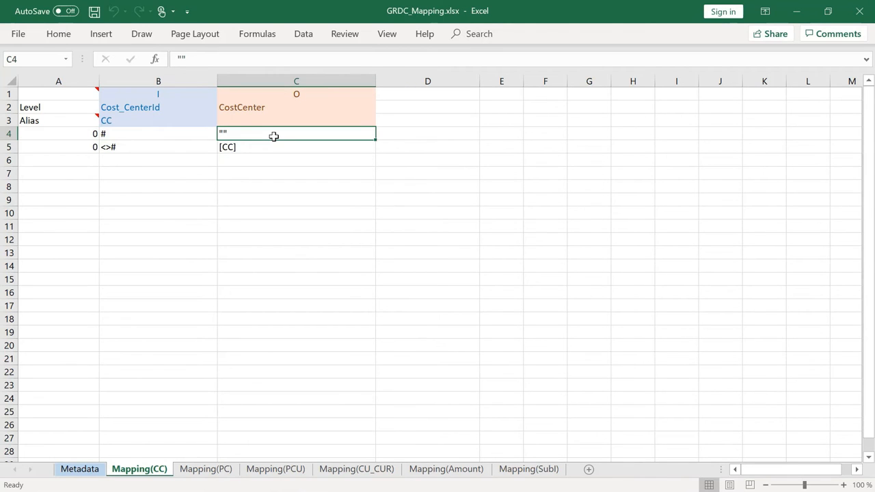
click(199, 150)
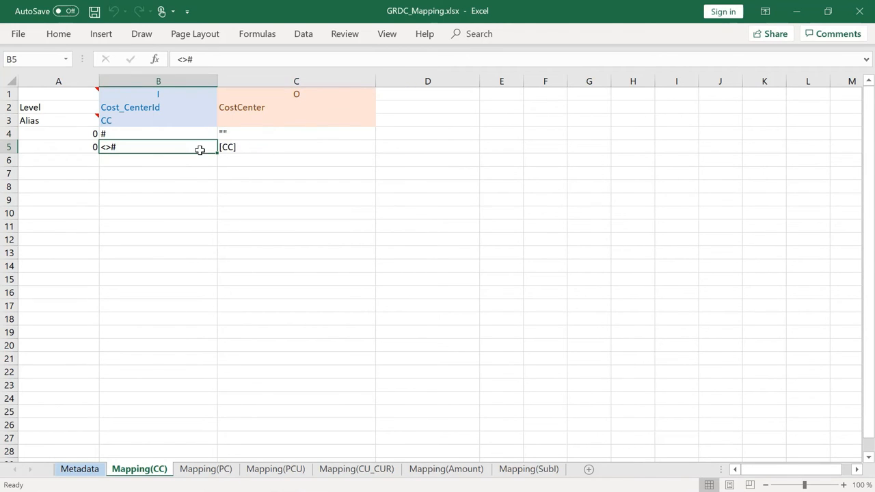
click(280, 149)
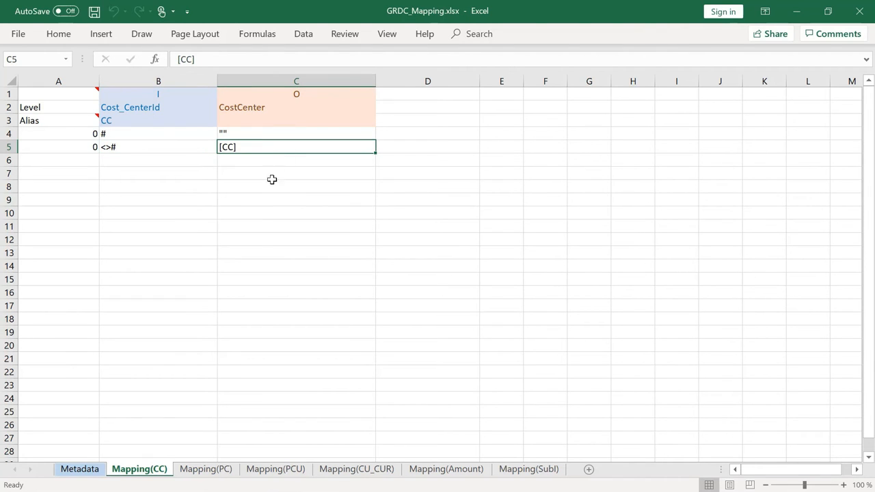
Review the profit center, partner consolidation unit, and consolidation unit with currency mappings on the PC, PCU and CU_CUR sheets
click(217, 472)
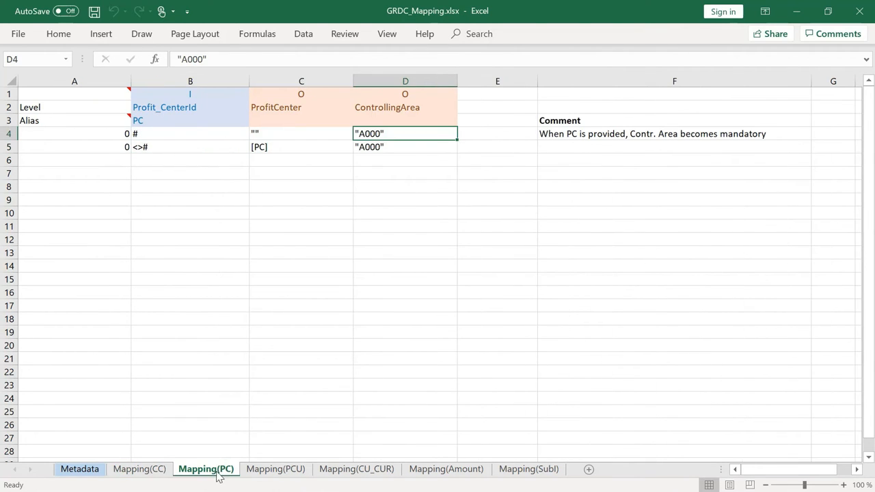
click(279, 472)
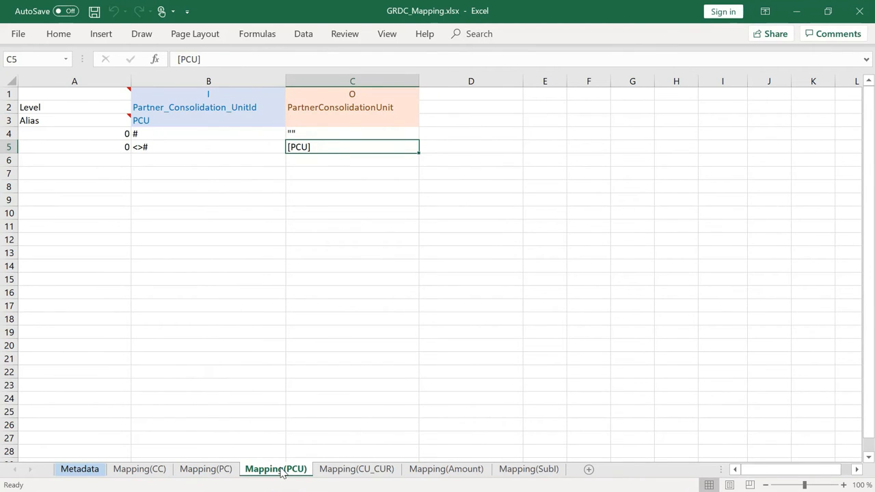
click(360, 472)
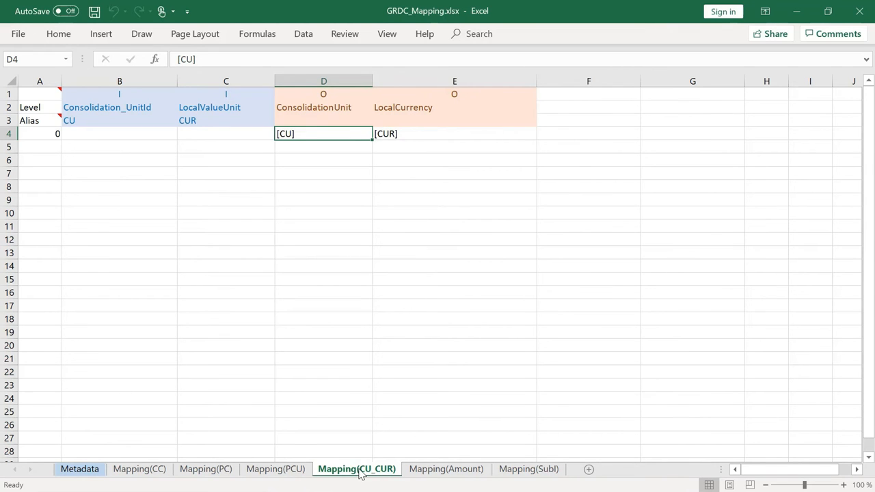
click(229, 471)
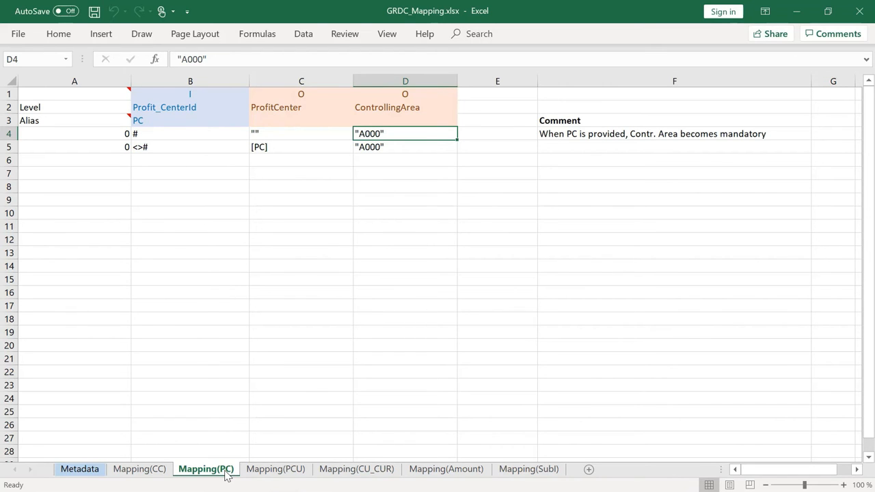
Examine the financial statement item filters and output rules on the Mapping(Amount) sheet
click(449, 471)
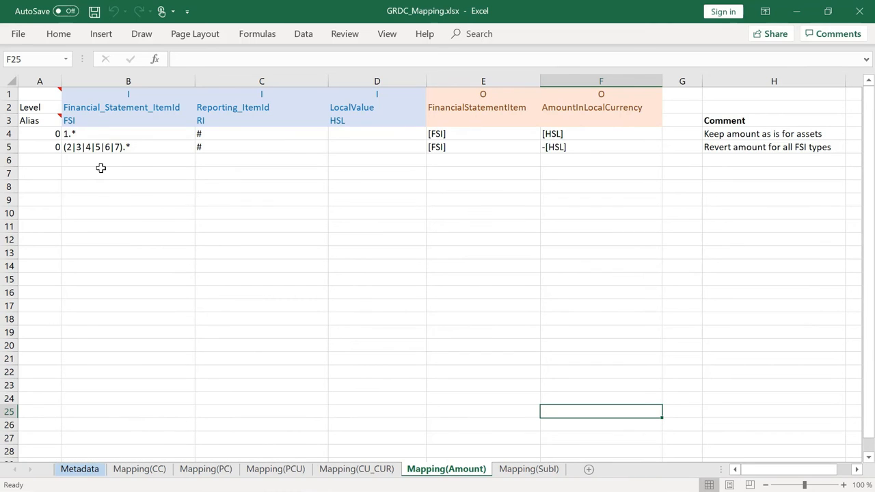
click(129, 132)
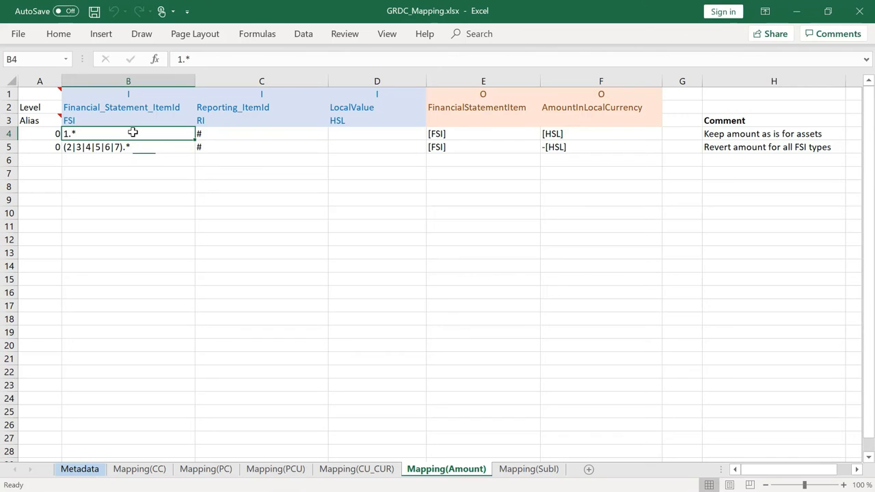
click(137, 147)
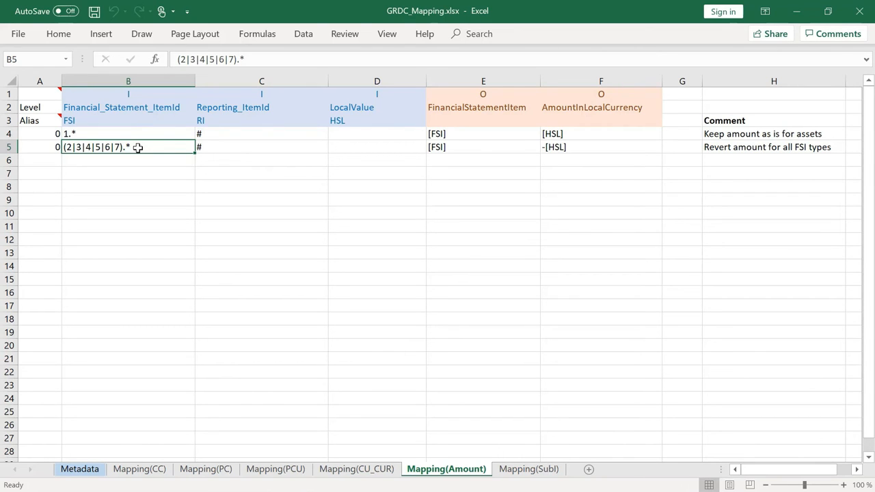
click(465, 149)
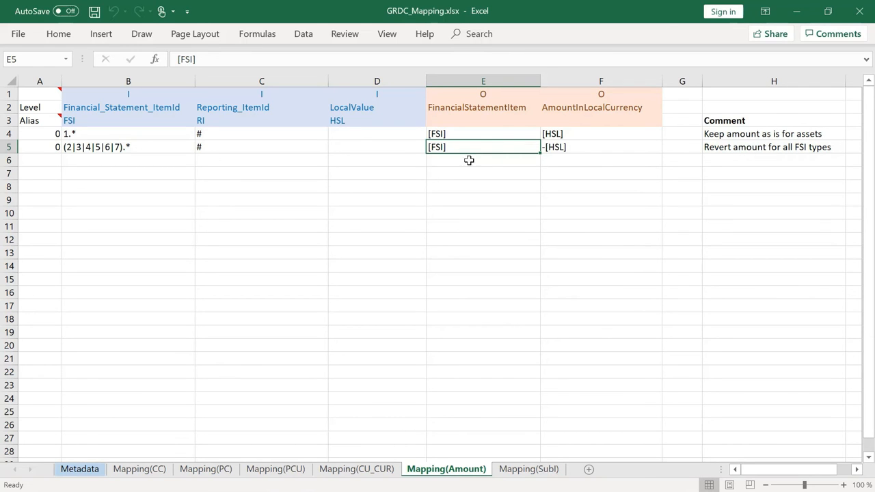
Examine the subitem function rule on the Mapping(SubI) sheet and read the text column filter syntax in the SAP Help Portal
click(529, 469)
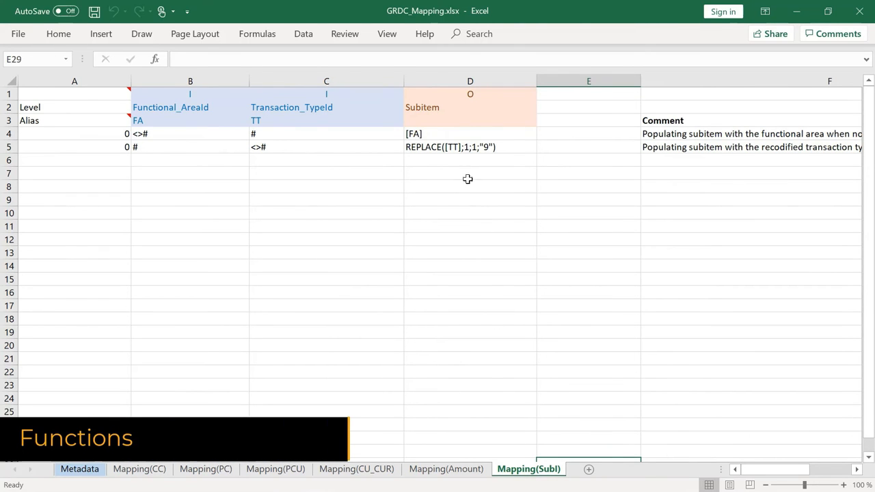
click(458, 147)
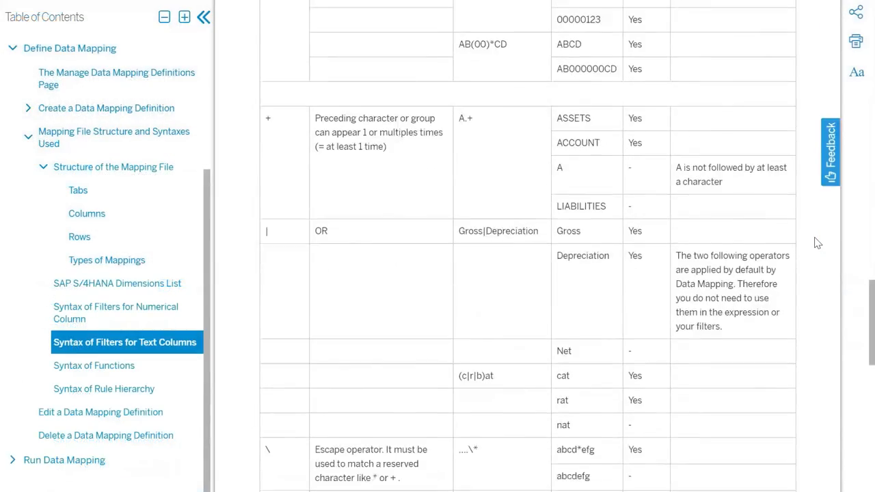
scroll(813, 242, down, 2)
scroll(815, 242, down, 2)
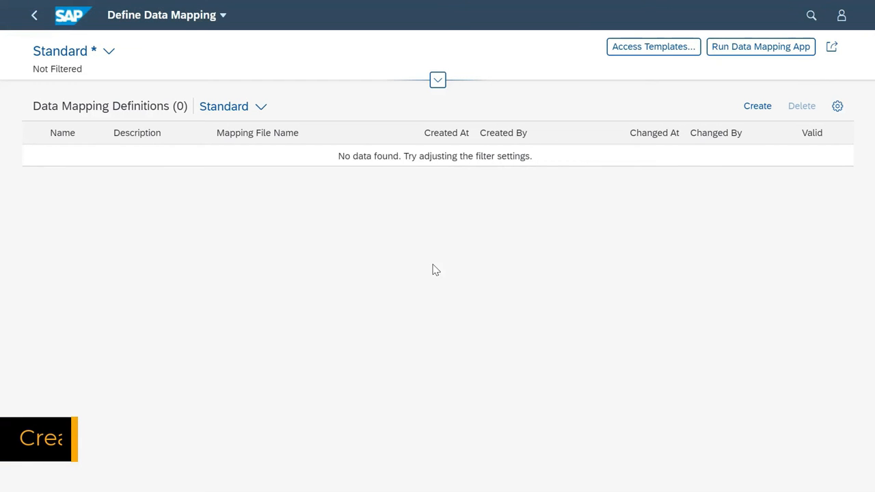
Create a data mapping definition in Define Data Mapping named CSV Mapping with the description "Mapping data from a CSV file"
click(756, 108)
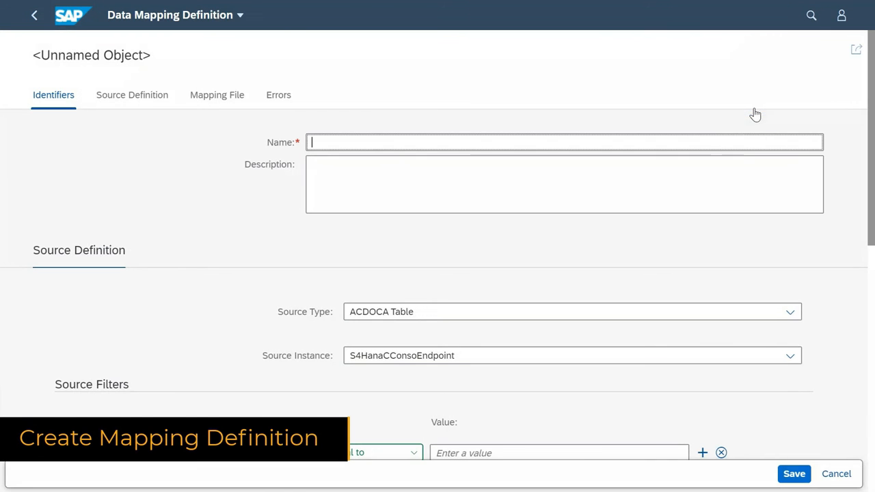
text(CSV Mapping)
key(Tab)
text(Mapping data from a CSV file)
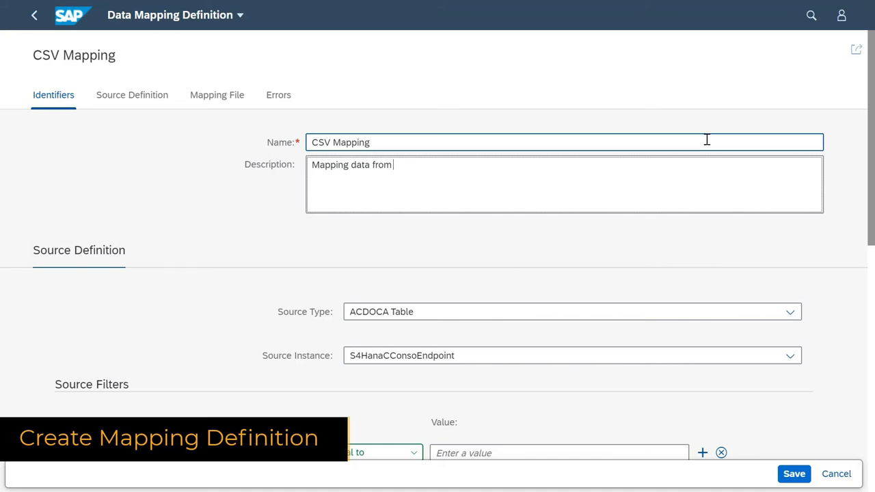
Set the CSV Mapping definition's source type to File and check the column separator options, keeping Semicolon
click(693, 314)
click(657, 361)
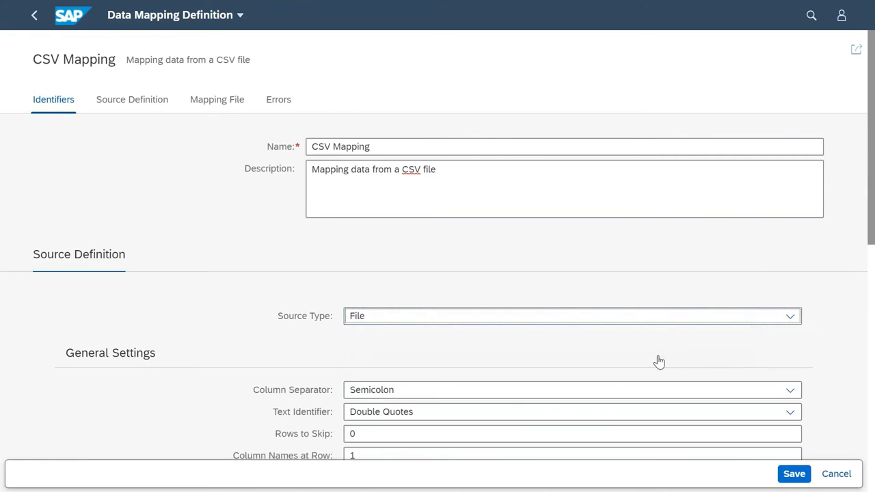
drag(871, 194, 848, 263)
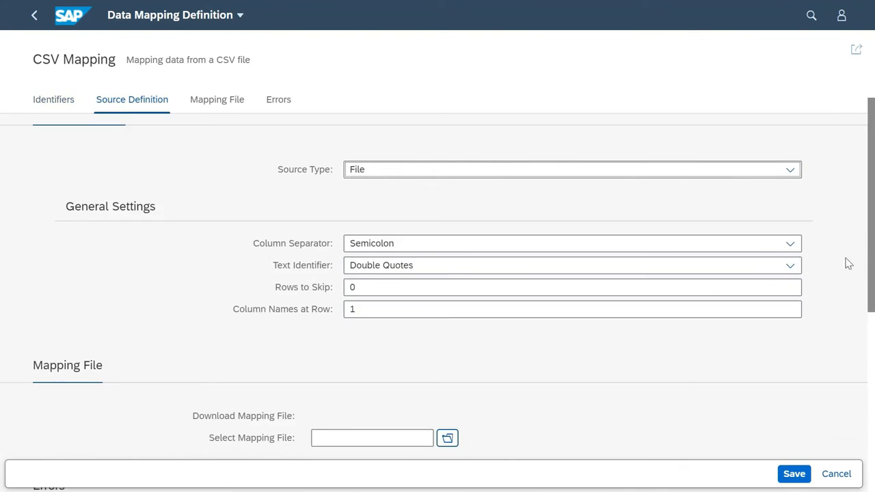
click(789, 250)
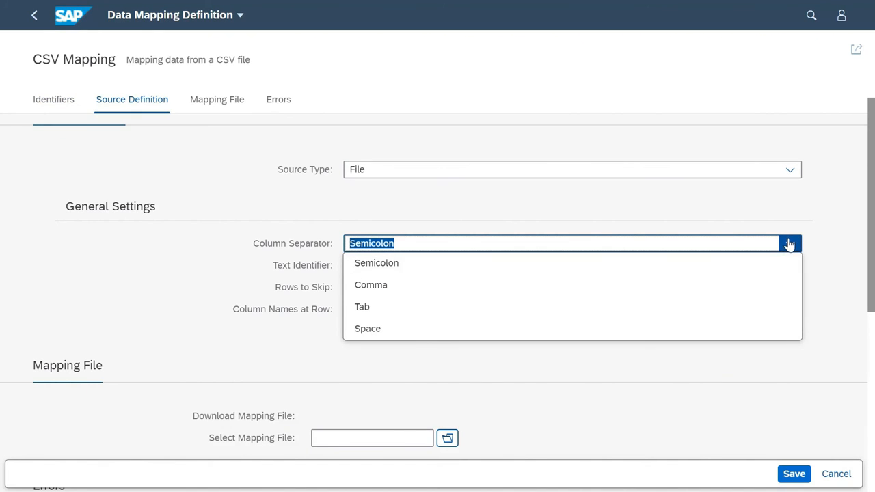
click(790, 244)
Attach GRDC_Mapping.xlsx as the mapping file and save the data mapping definition
drag(869, 214, 861, 296)
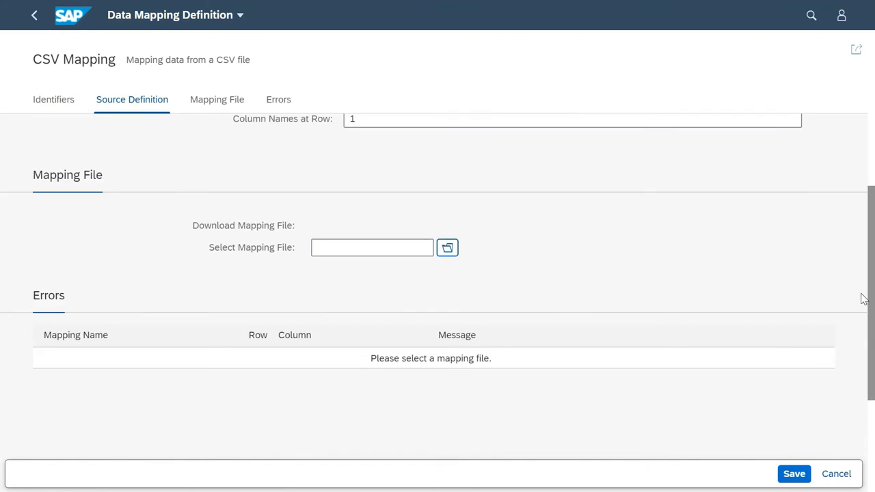
click(451, 250)
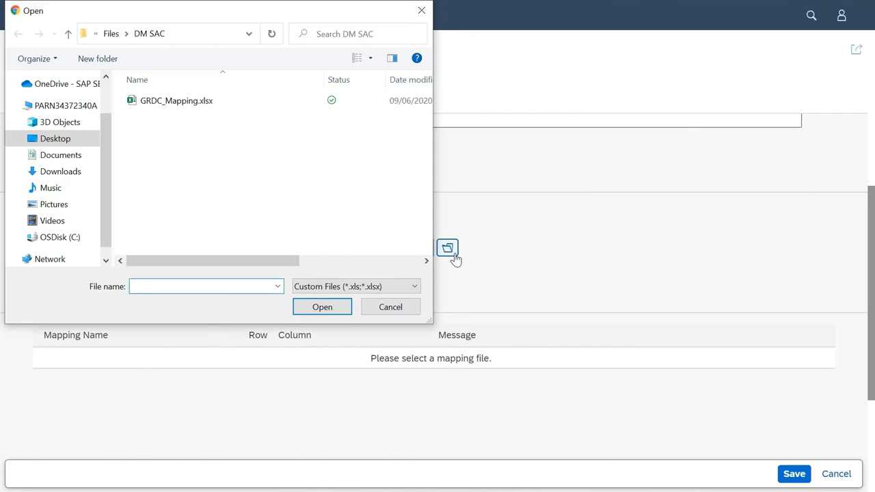
double_click(214, 103)
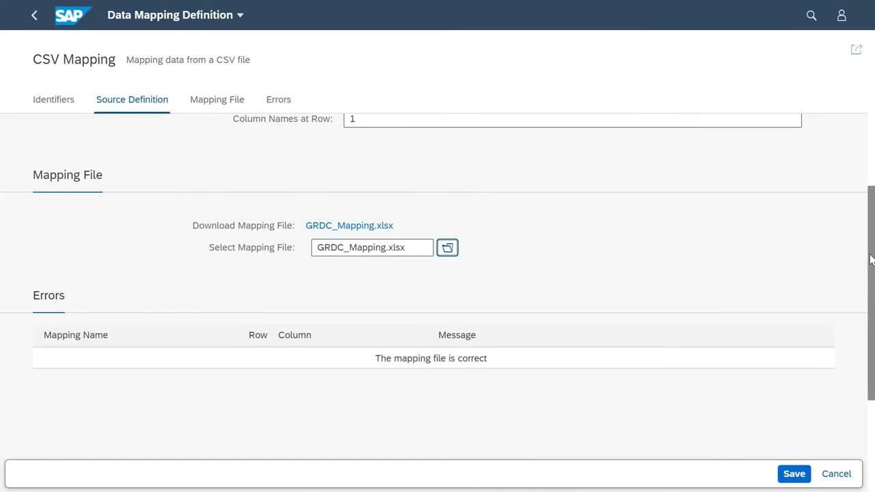
drag(868, 260, 869, 273)
click(798, 473)
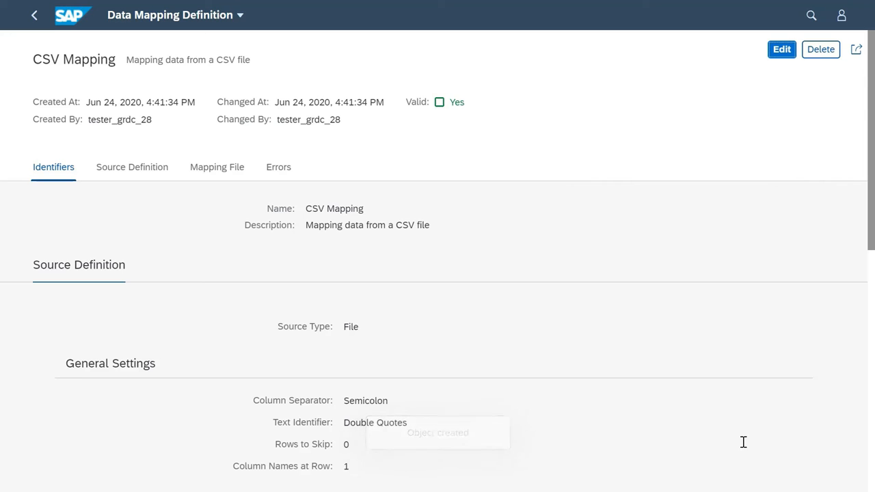
Switch to Run Data Mapping and create a job named CSV Mapping Job based on the CSV Mapping definition
click(34, 15)
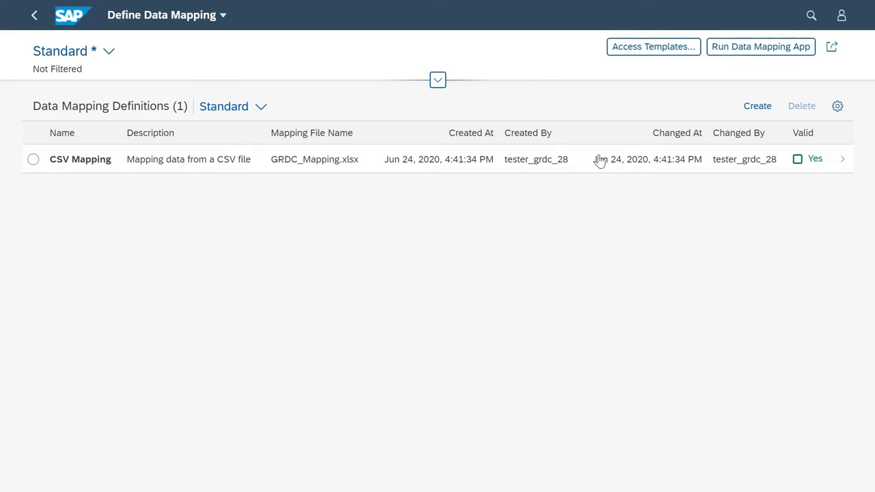
click(745, 54)
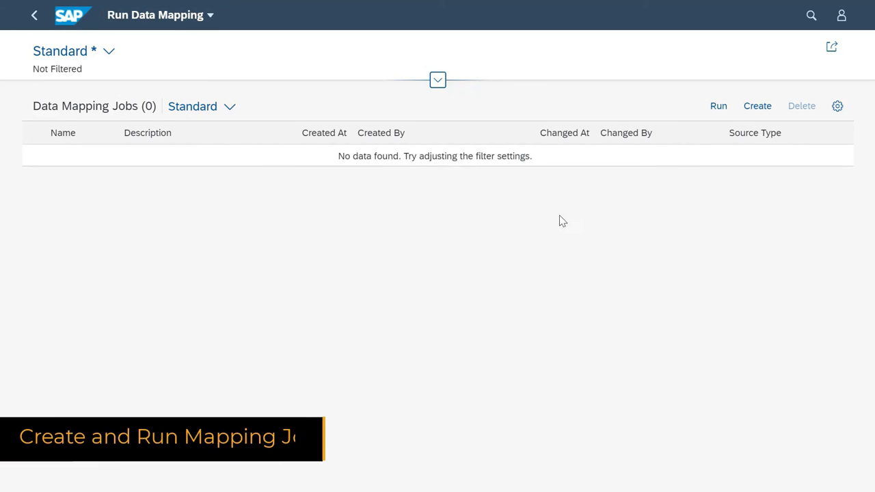
click(757, 108)
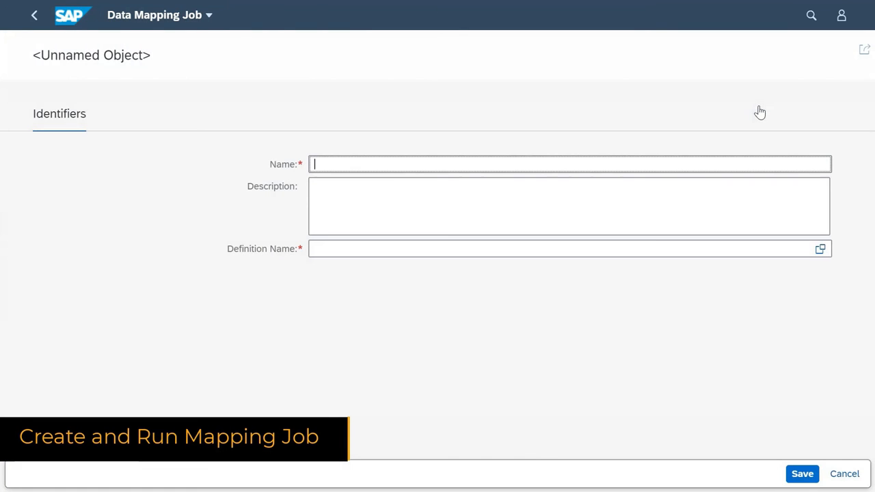
text(CSV Mapping Job)
click(603, 250)
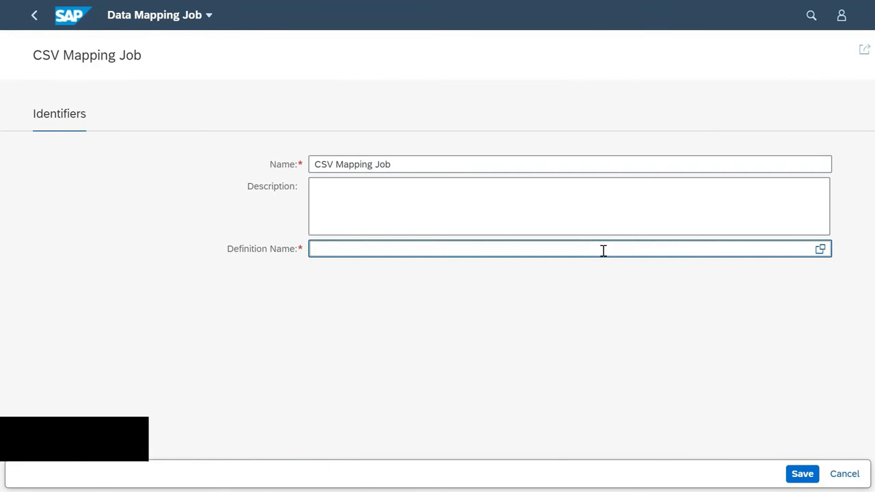
click(821, 250)
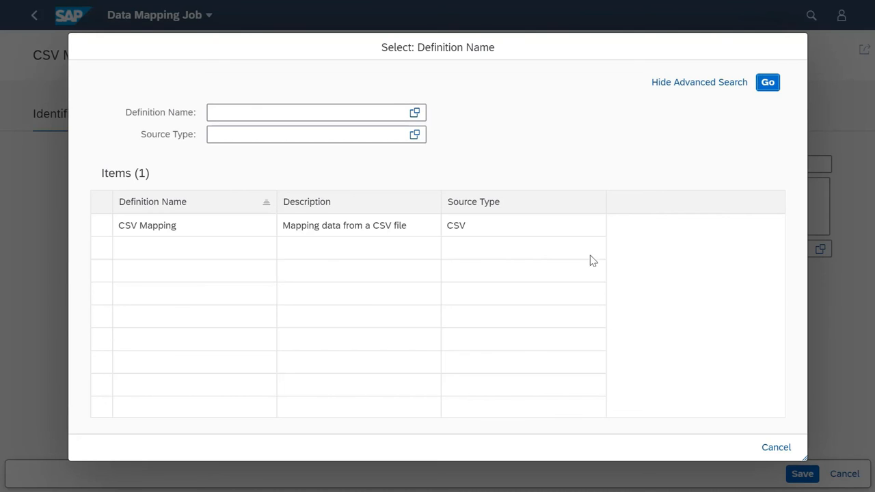
click(266, 227)
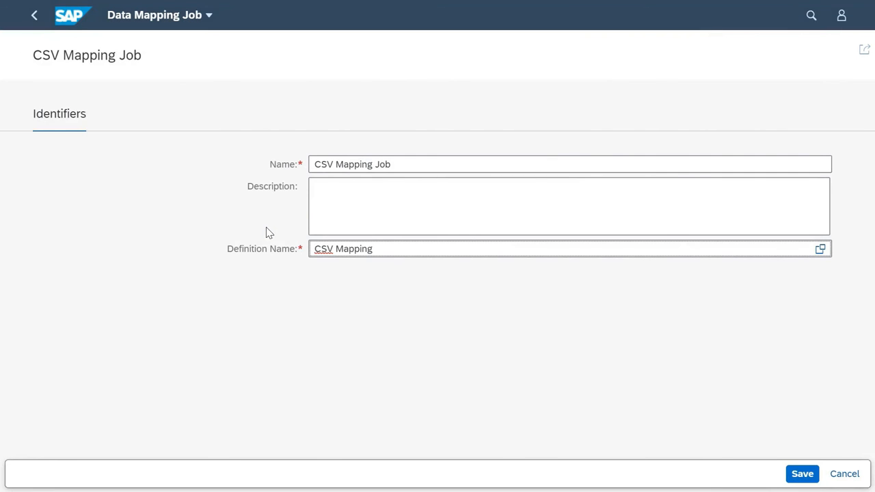
click(794, 474)
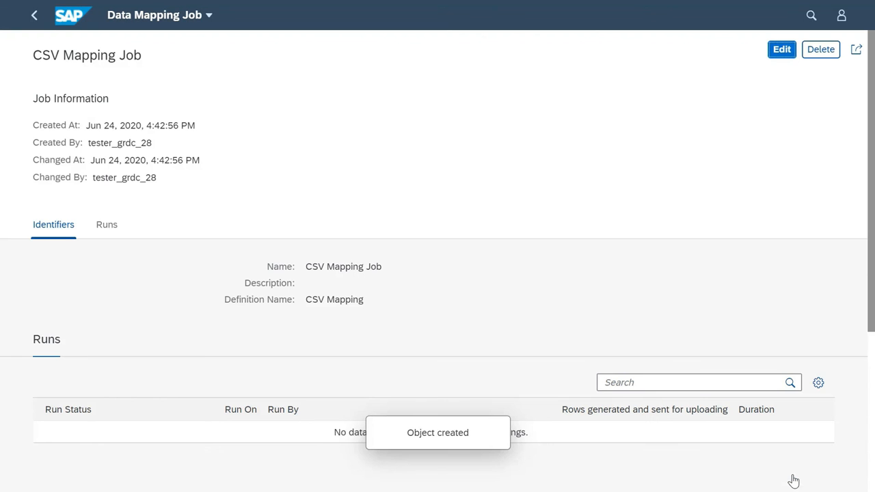
Run CSV Mapping Job from the job list with Export_data.csv as the source file
click(37, 19)
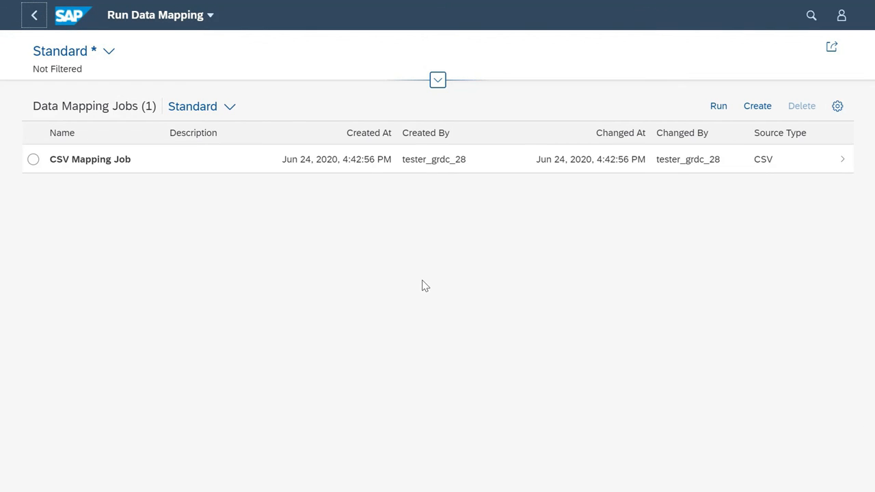
click(31, 163)
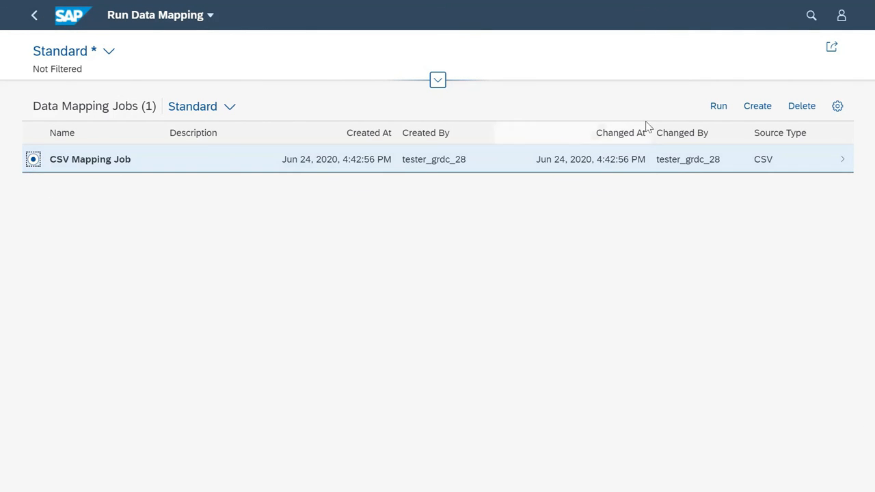
click(718, 107)
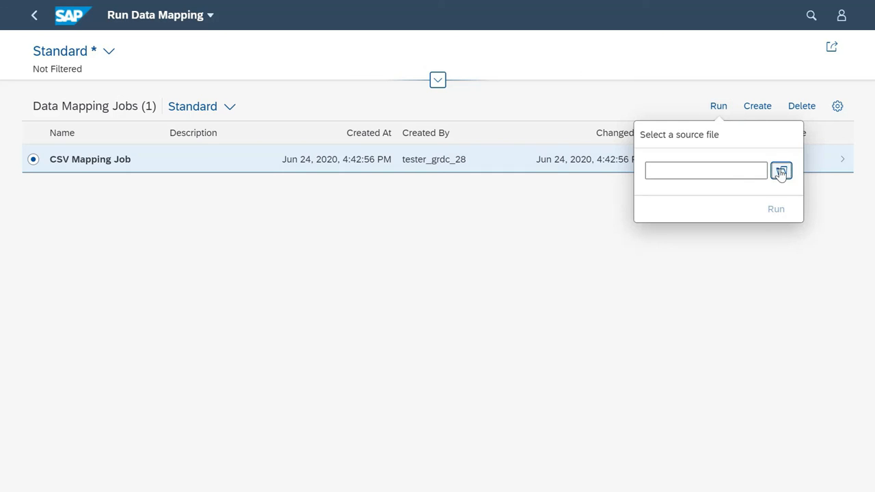
click(781, 171)
click(251, 109)
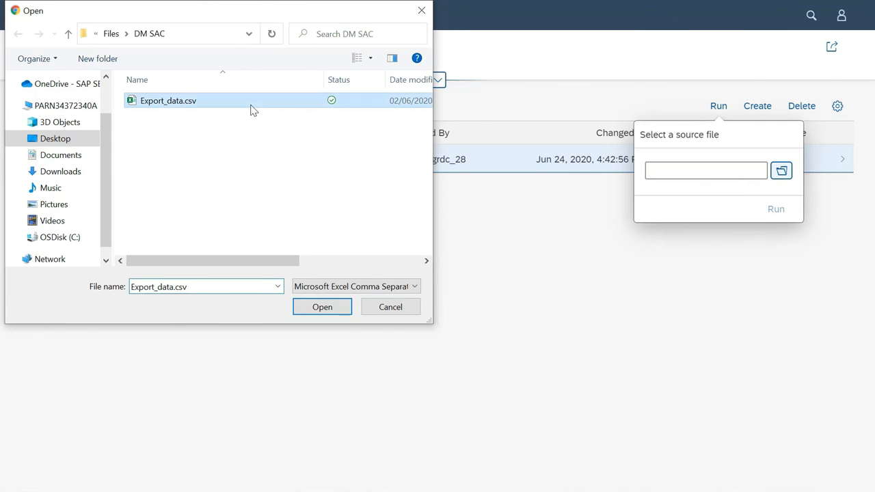
click(330, 307)
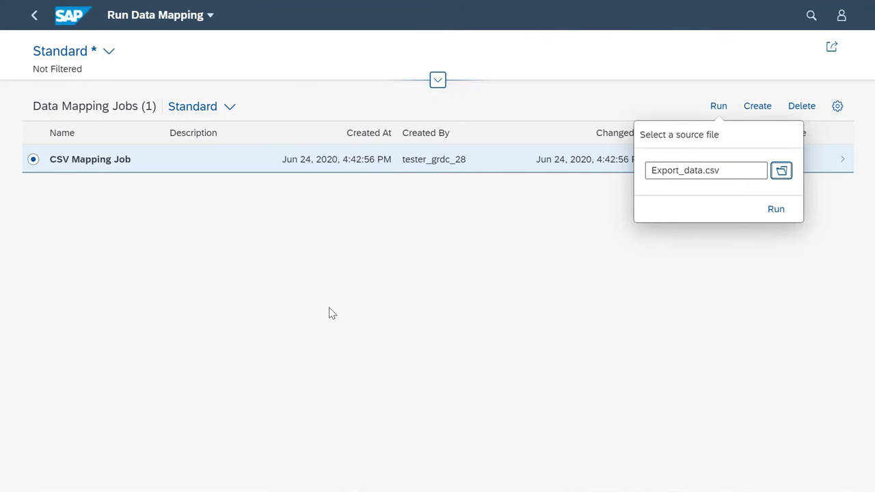
click(764, 212)
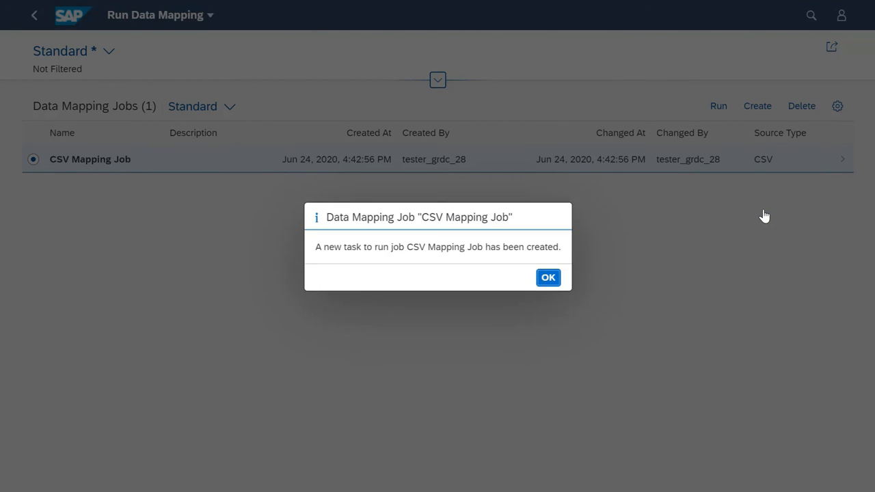
click(548, 277)
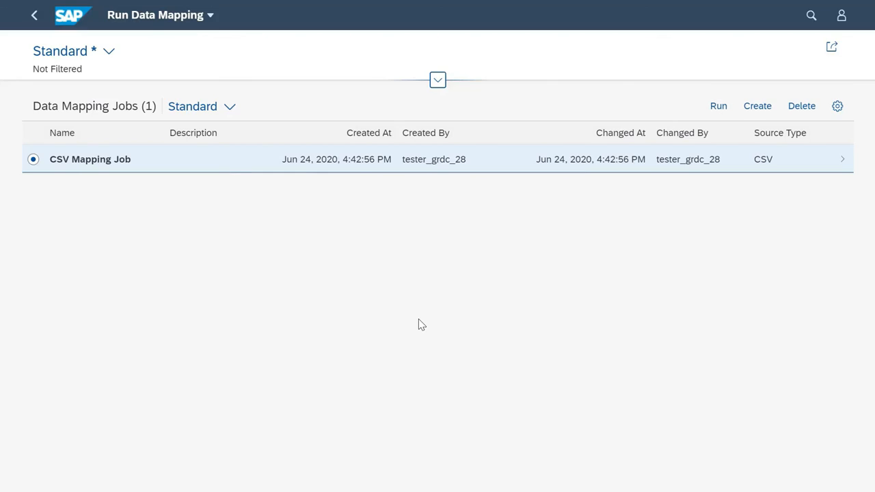
Open CSV Mapping Job and bring up the details of its run
click(232, 165)
drag(870, 130, 853, 203)
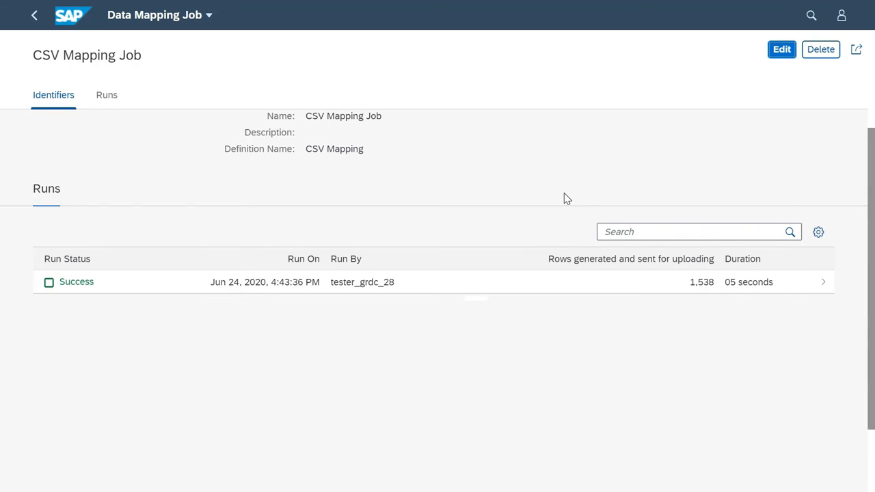
click(469, 285)
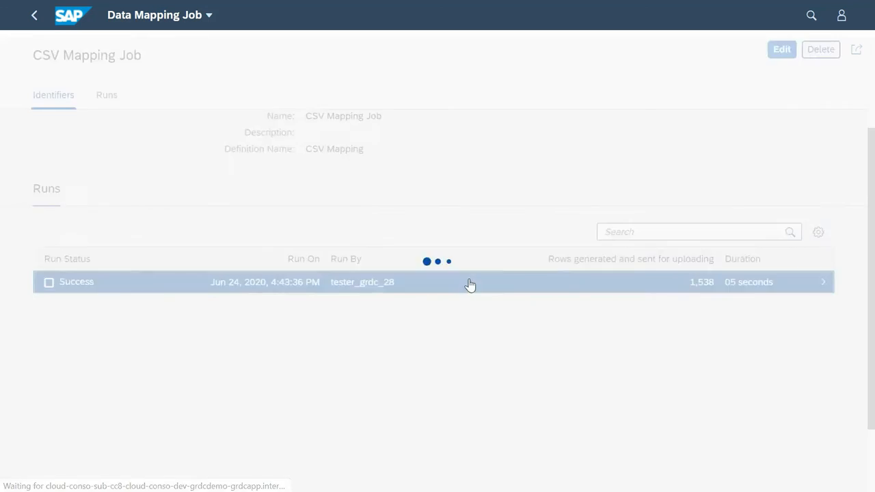